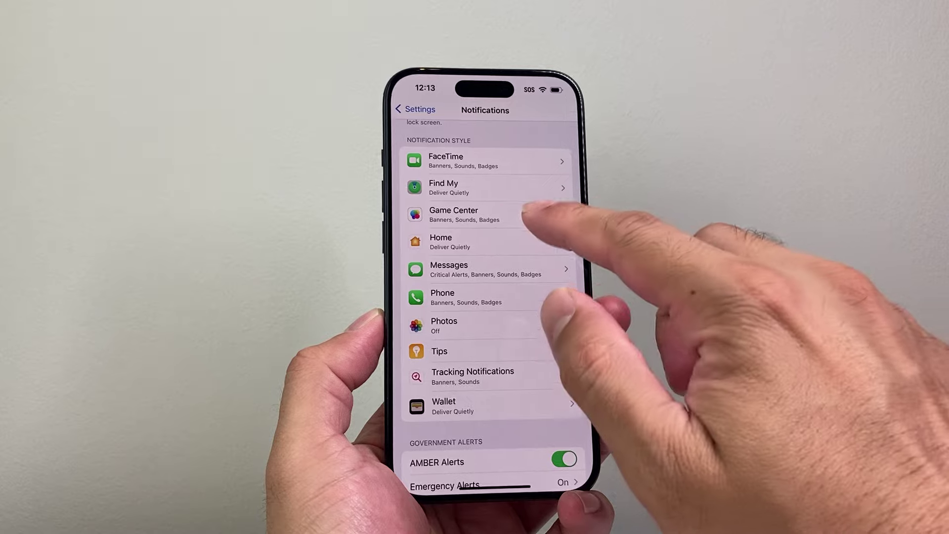
Switch off Allow Notifications for Game Center and return to the Notifications list.
click(475, 214)
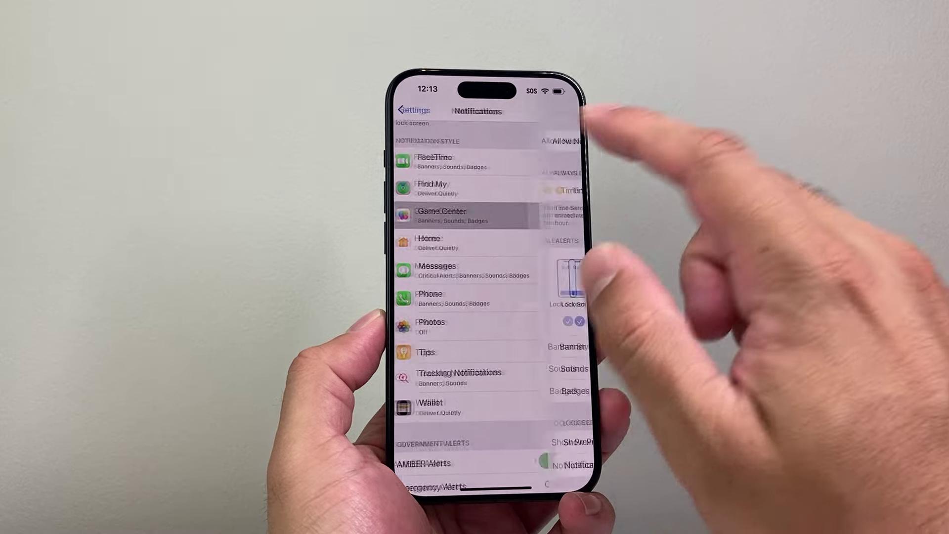
click(556, 140)
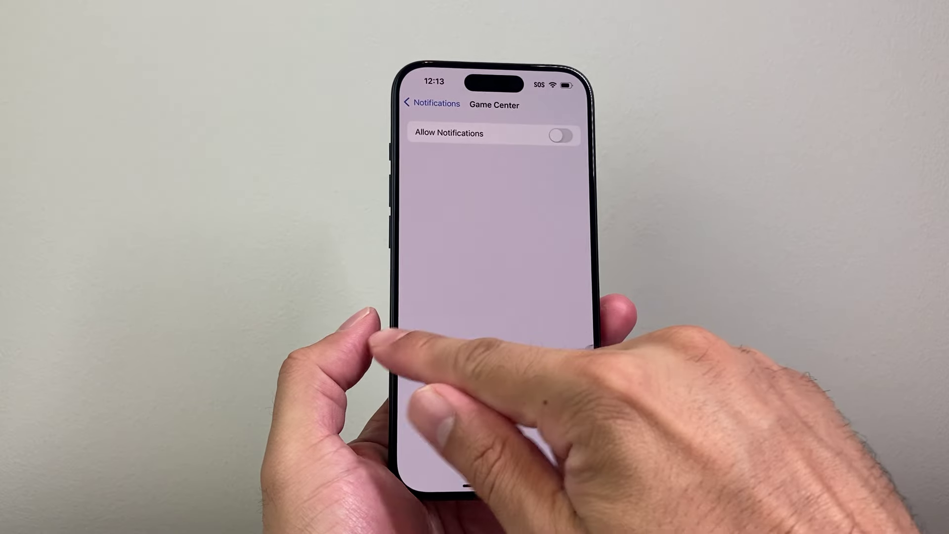
drag(404, 333, 519, 334)
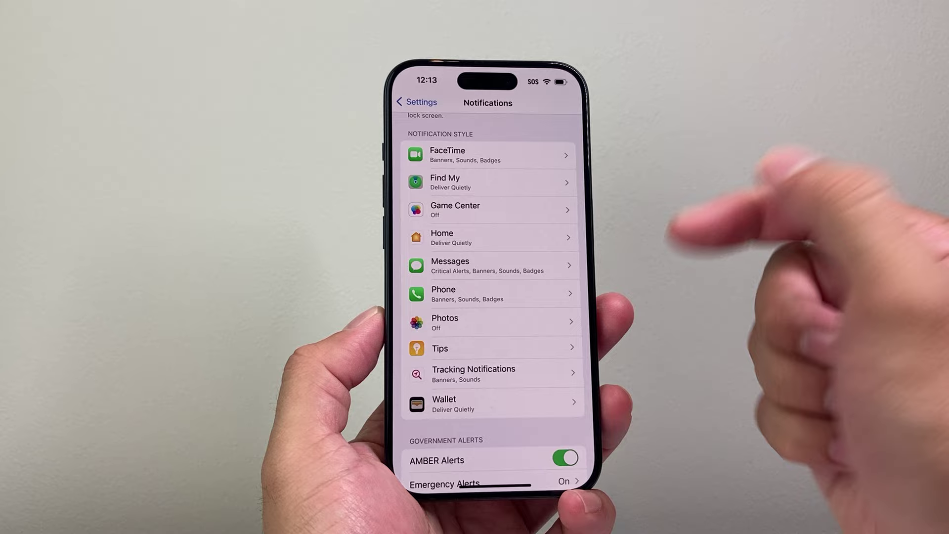
mouse_move(519, 386)
mouse_down()
mouse_move(519, 296)
mouse_move(534, 386)
mouse_up()
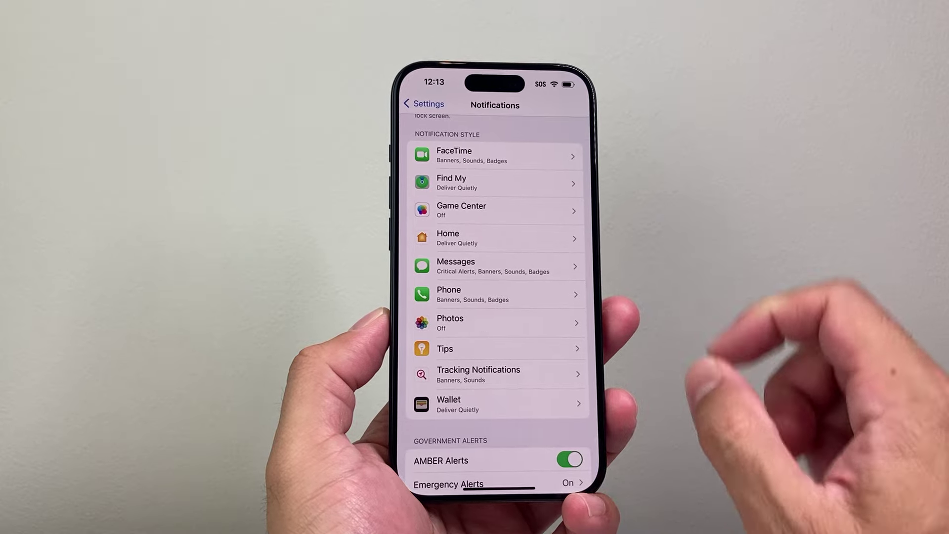
Open Messages notification settings, then go back through Notifications to the main Settings list.
click(493, 264)
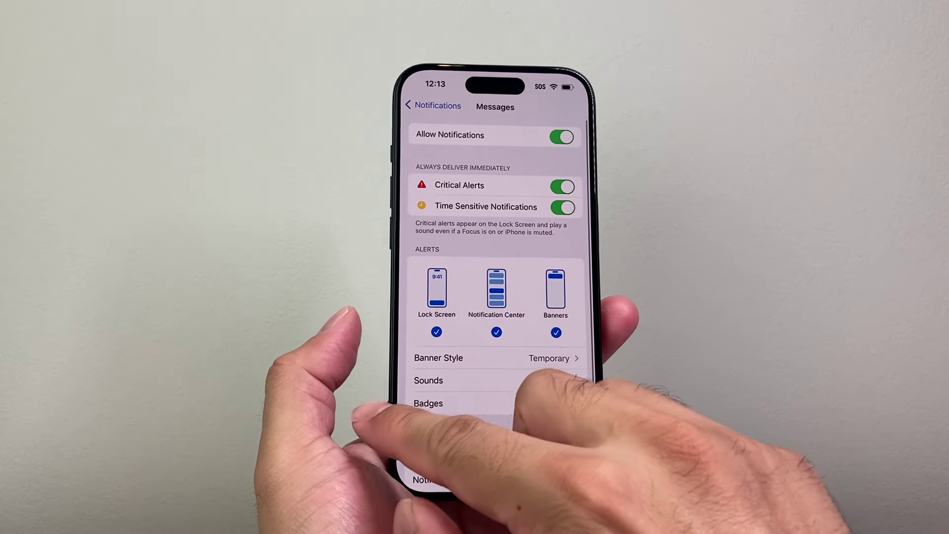
click(406, 105)
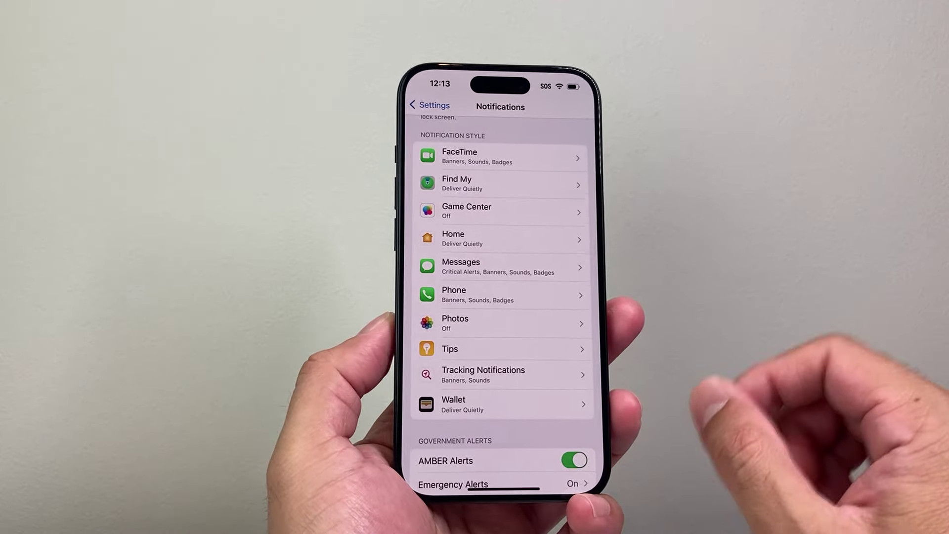
scroll(493, 296, up, 6)
click(407, 106)
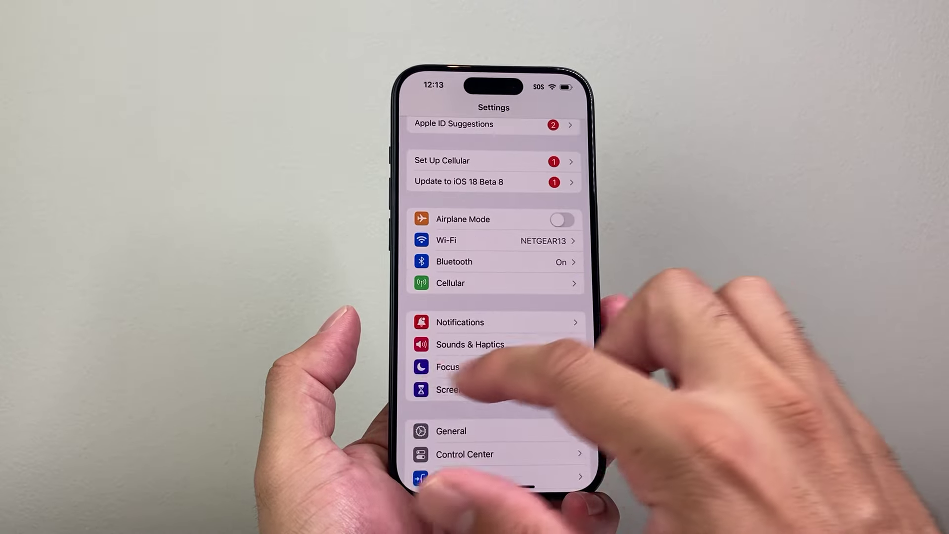
scroll(493, 297, up, 4)
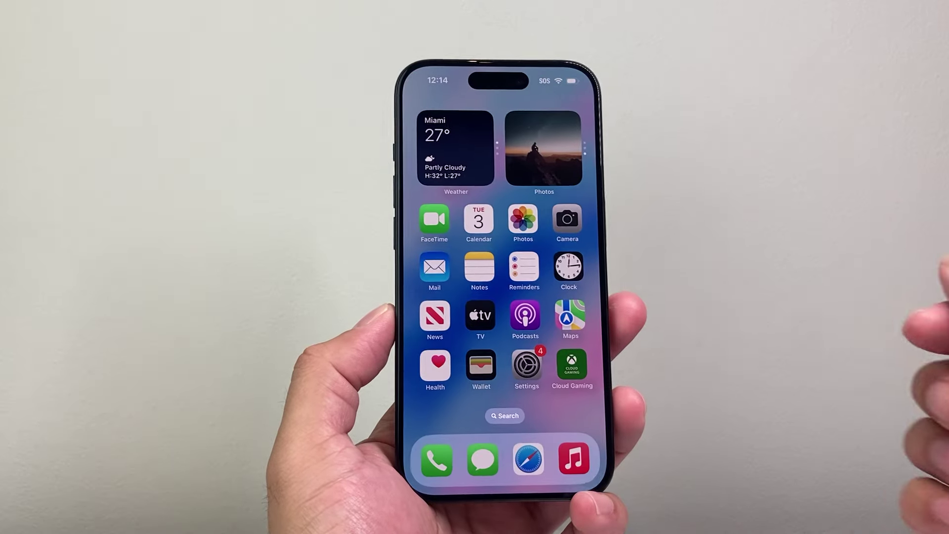